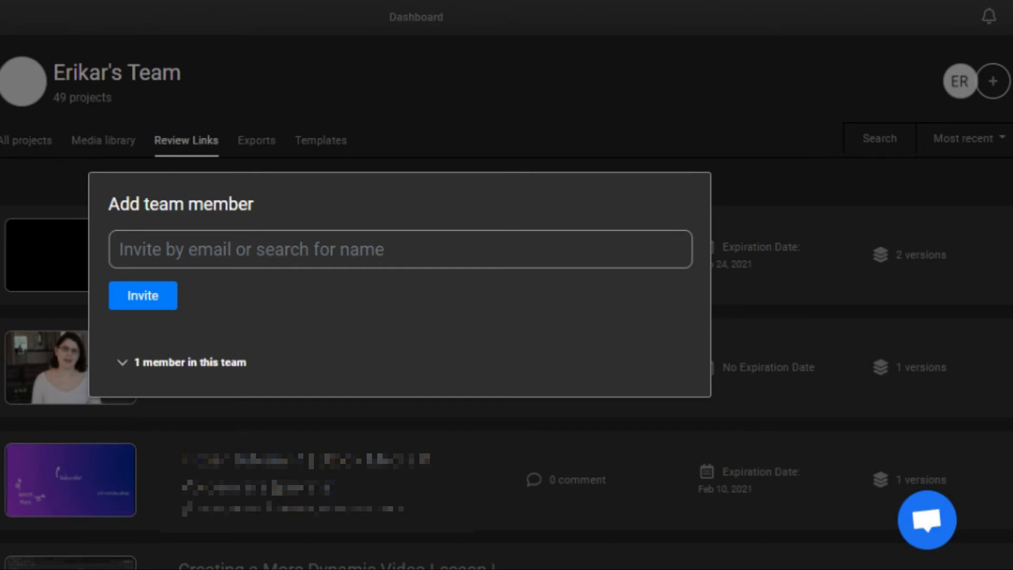
Step: Dismiss the team member invitation and open the review comments of the Academic YouTubers Collab project
click(563, 123)
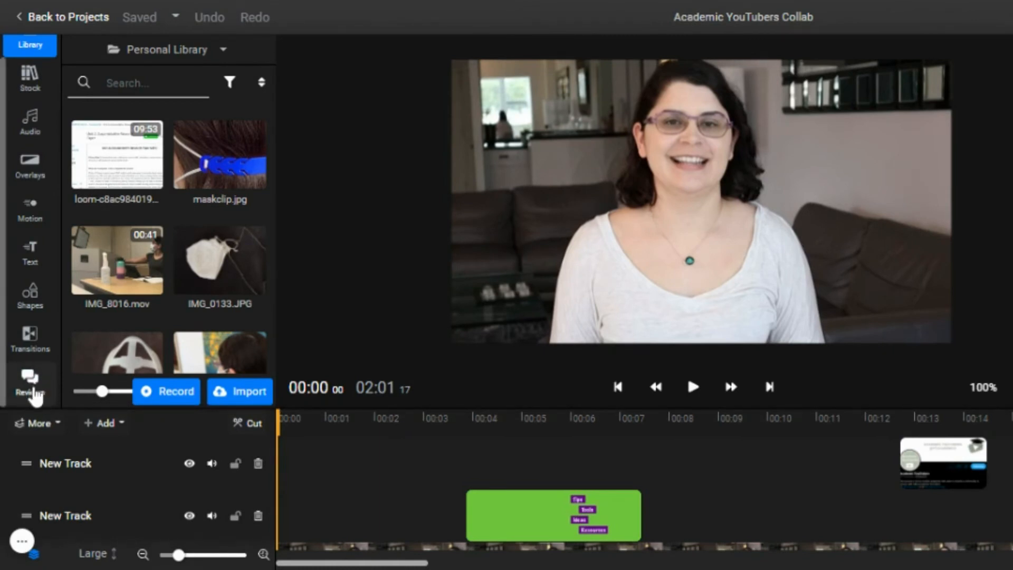
click(32, 382)
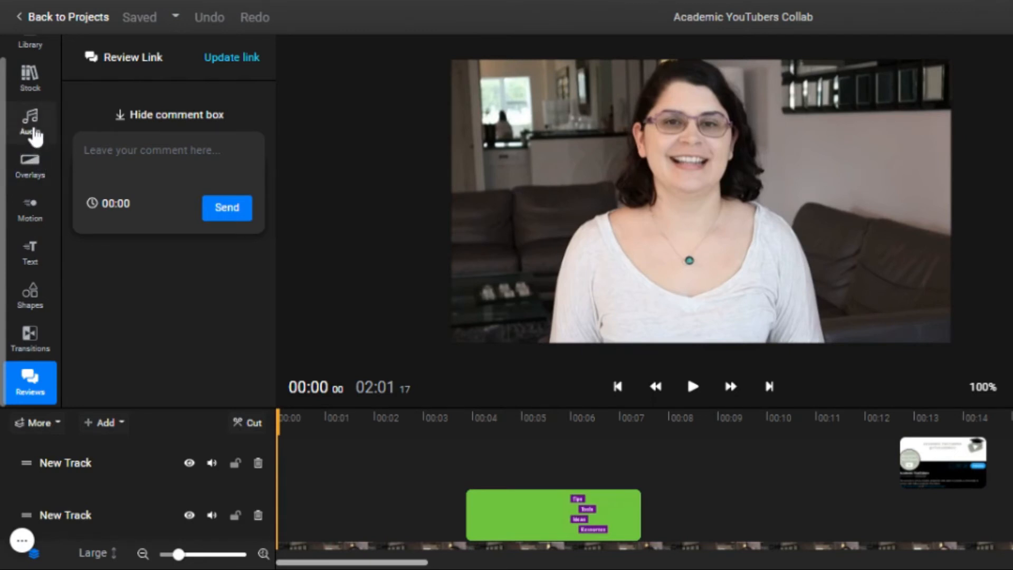
Step: Browse the folk music tracks in the audio library
click(36, 137)
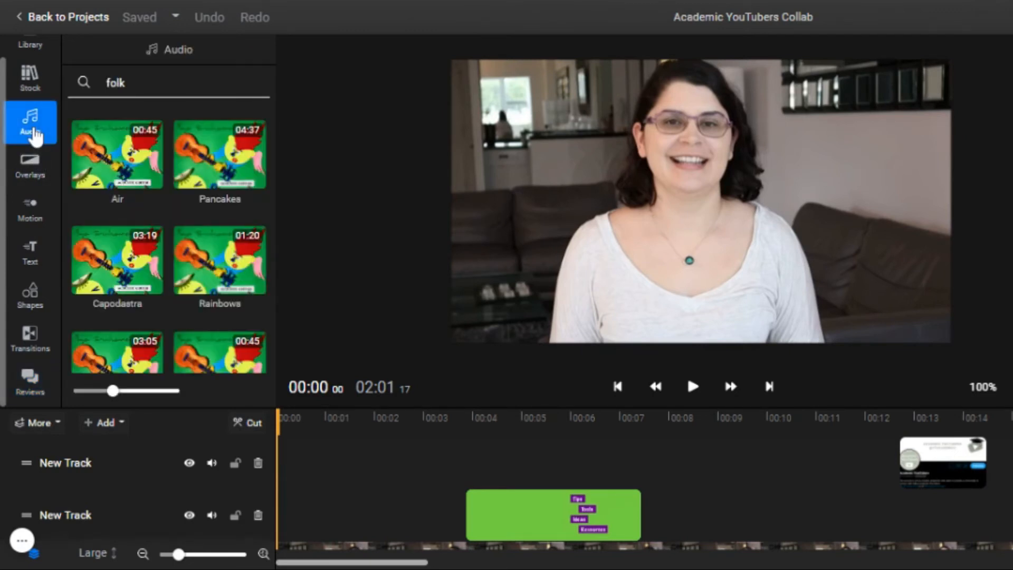
scroll(153, 248, down, 10)
scroll(153, 248, down, 6)
scroll(117, 228, down, 1)
scroll(117, 228, up, 15)
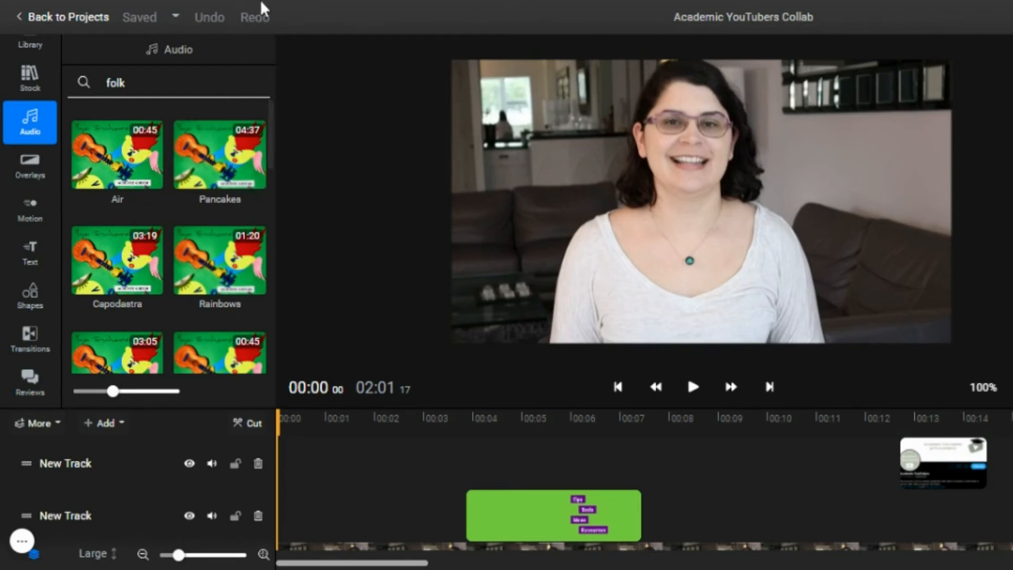
scroll(208, 278, down, 1)
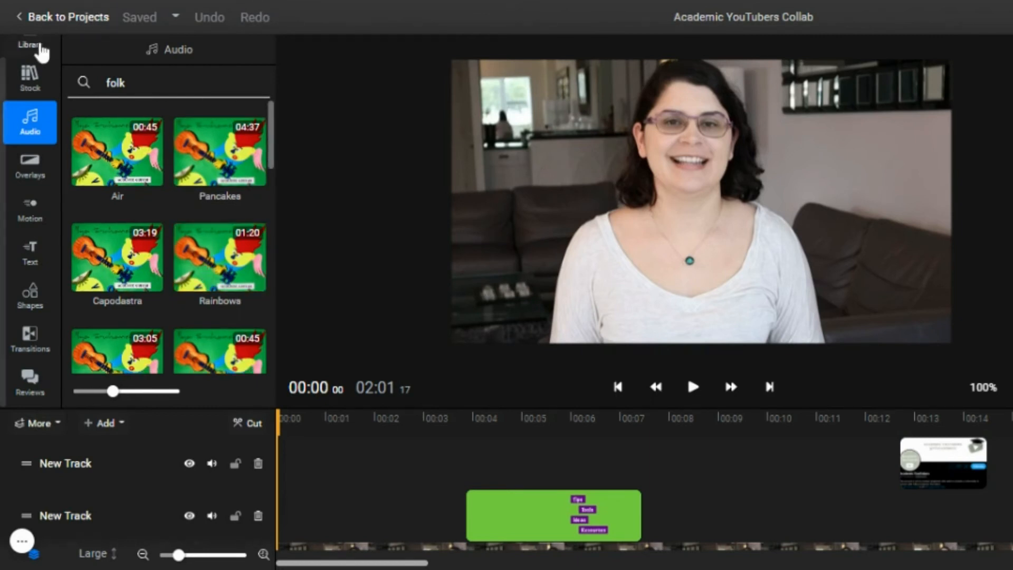
Step: Try to place the Click .mp3 sound from the personal library on the upper timeline track
click(37, 47)
scroll(106, 247, down, 10)
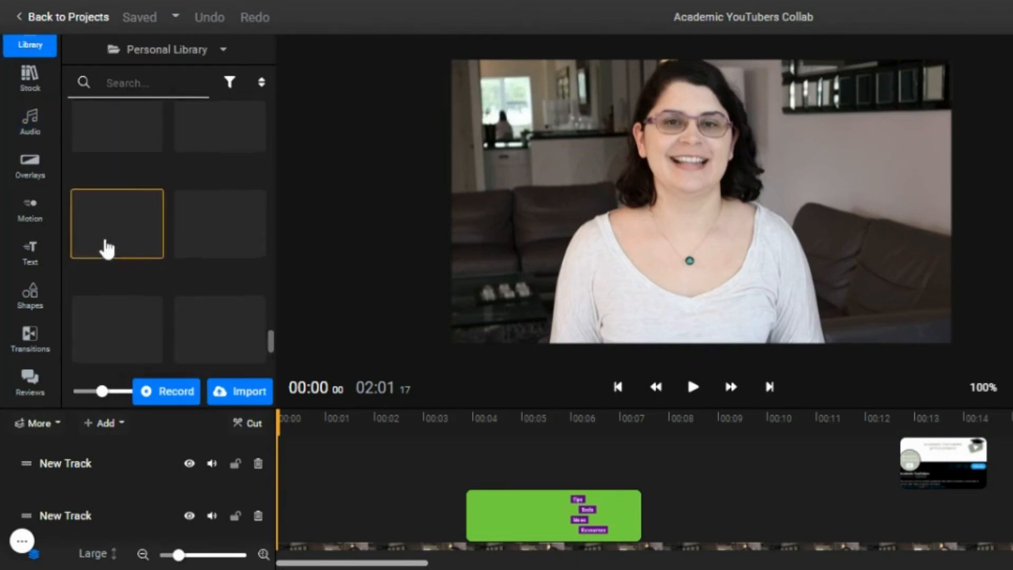
scroll(235, 282, up, 3)
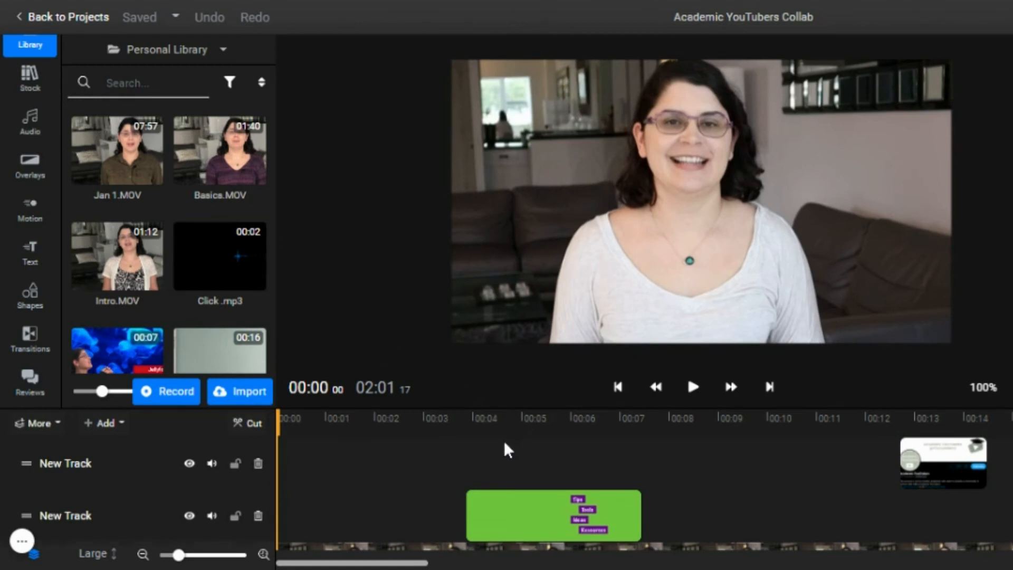
drag(212, 279, 458, 467)
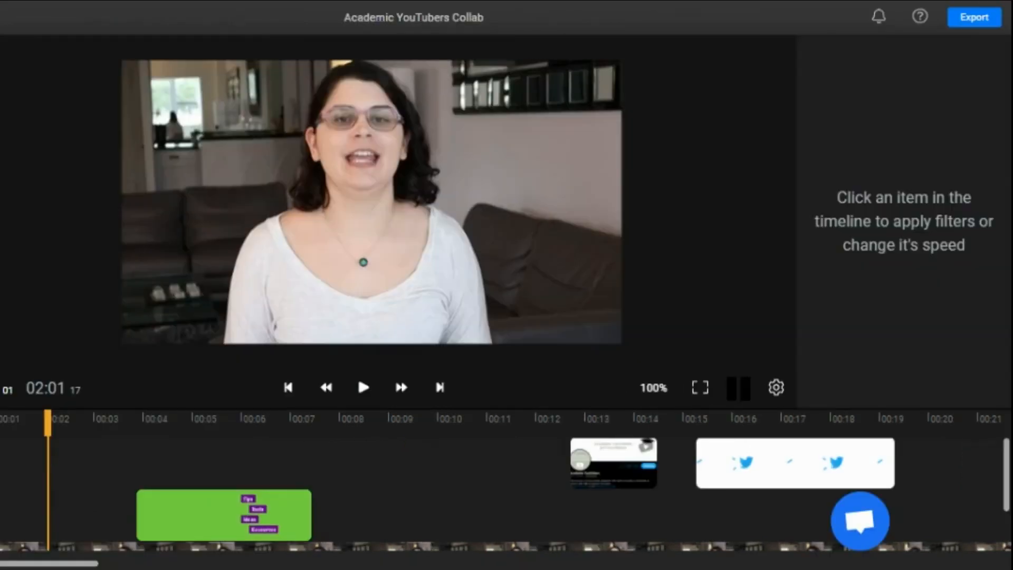
Step: Try the Sepia filter on the main video clip of the presenter and remove it again
scroll(506, 493, down, 2)
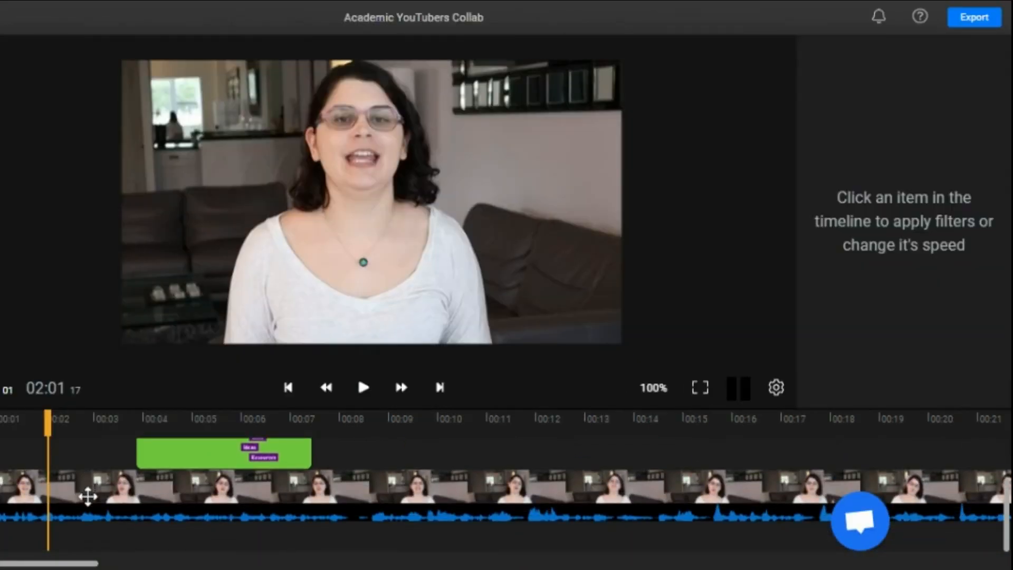
click(87, 496)
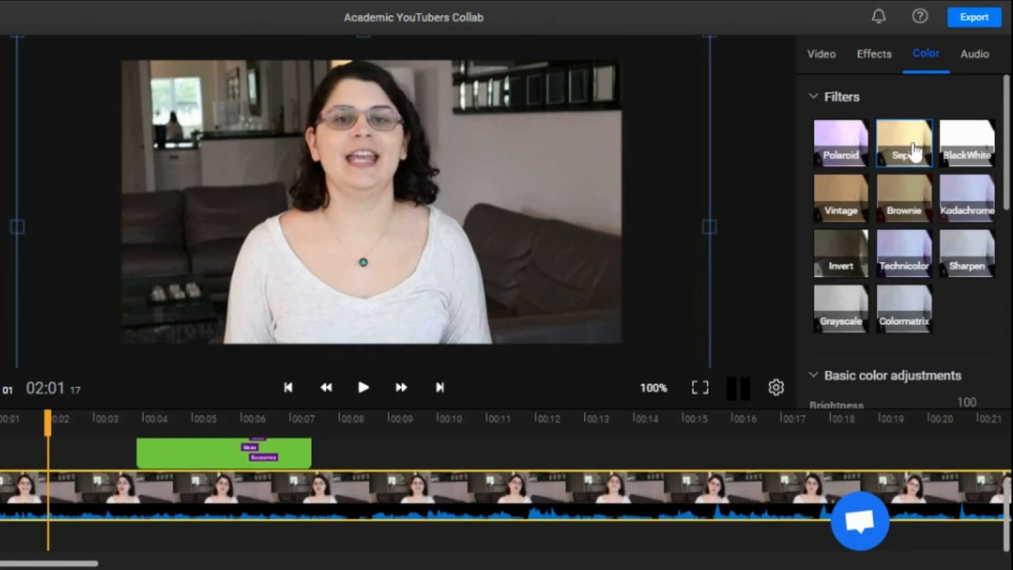
click(915, 153)
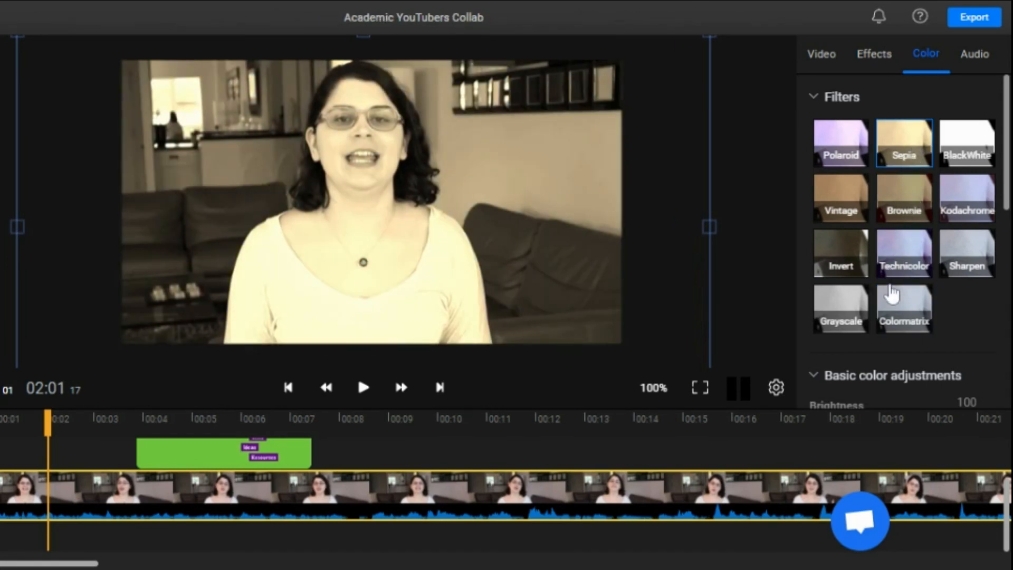
click(895, 158)
Step: Examine the clip's color filters, basic color adjustments and advanced gamma settings
scroll(896, 266, down, 3)
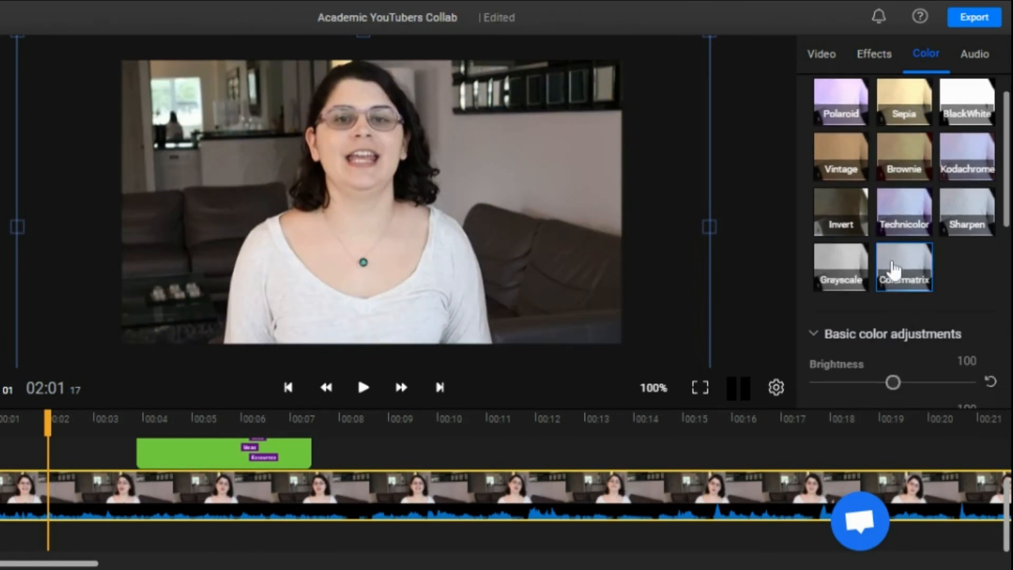
scroll(893, 272, down, 2)
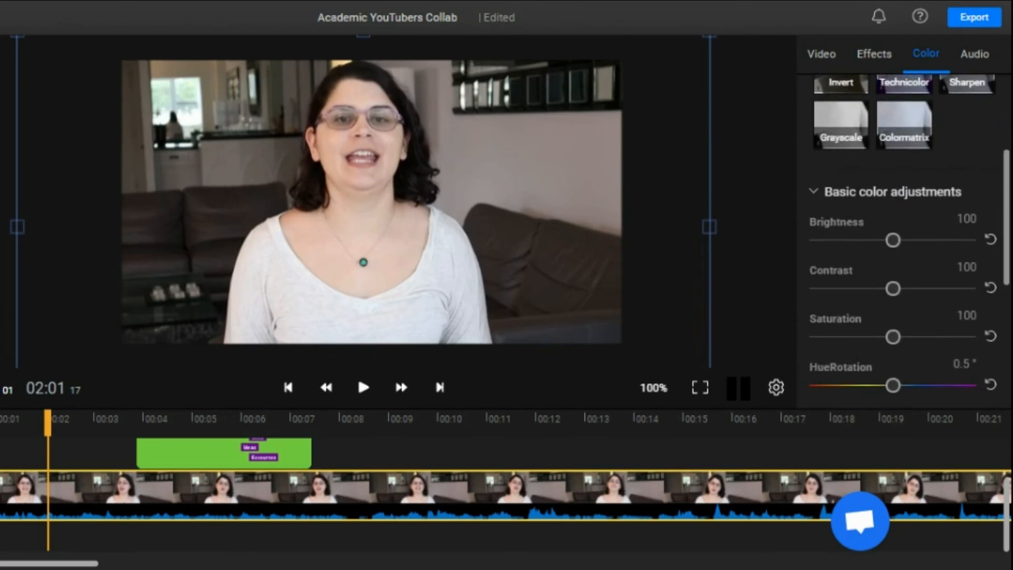
scroll(893, 272, down, 2)
mouse_move(894, 200)
mouse_down()
mouse_move(933, 206)
mouse_move(877, 220)
mouse_move(895, 213)
mouse_up()
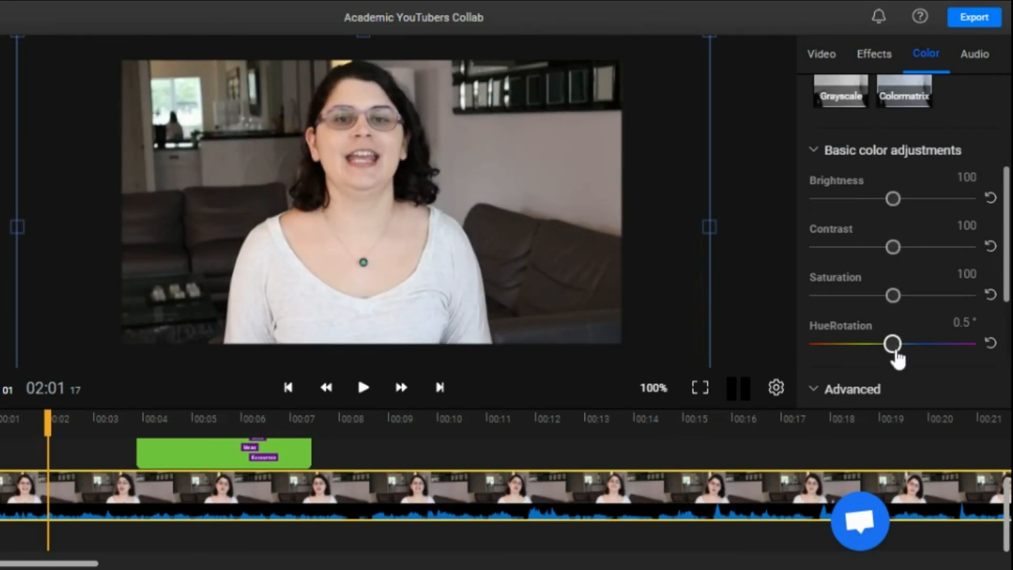
scroll(896, 359, down, 1)
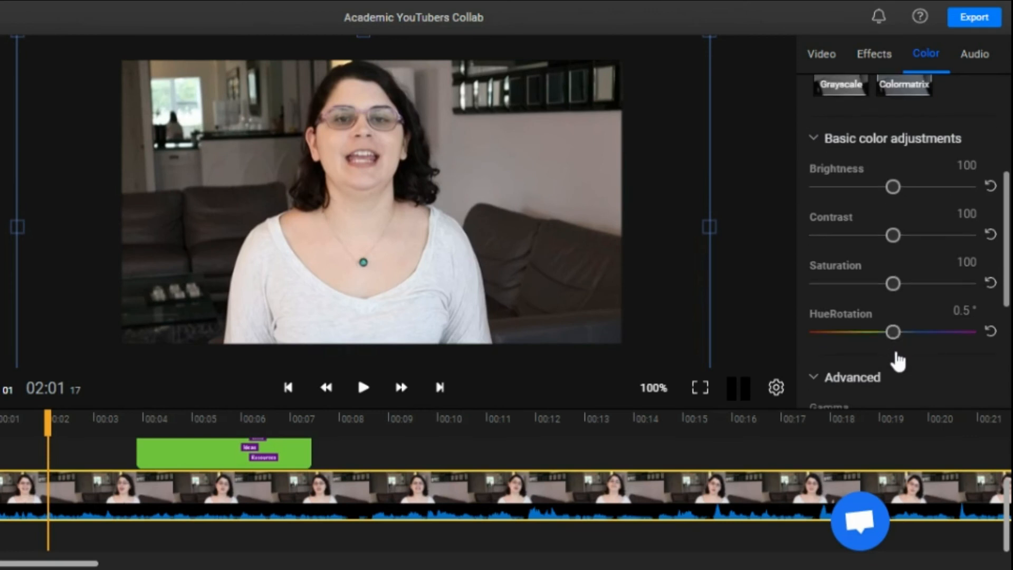
scroll(895, 354, up, 1)
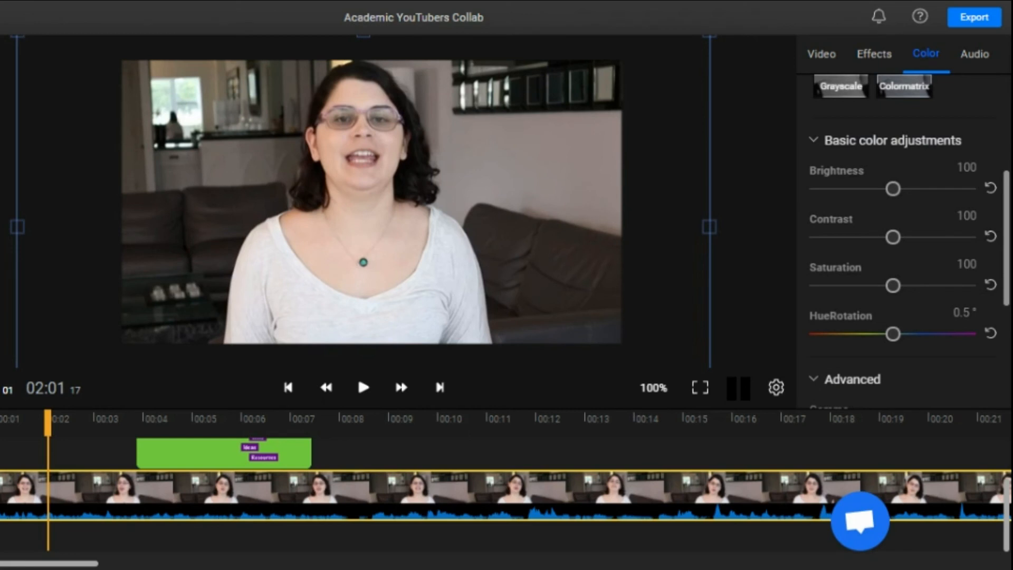
scroll(904, 241, down, 4)
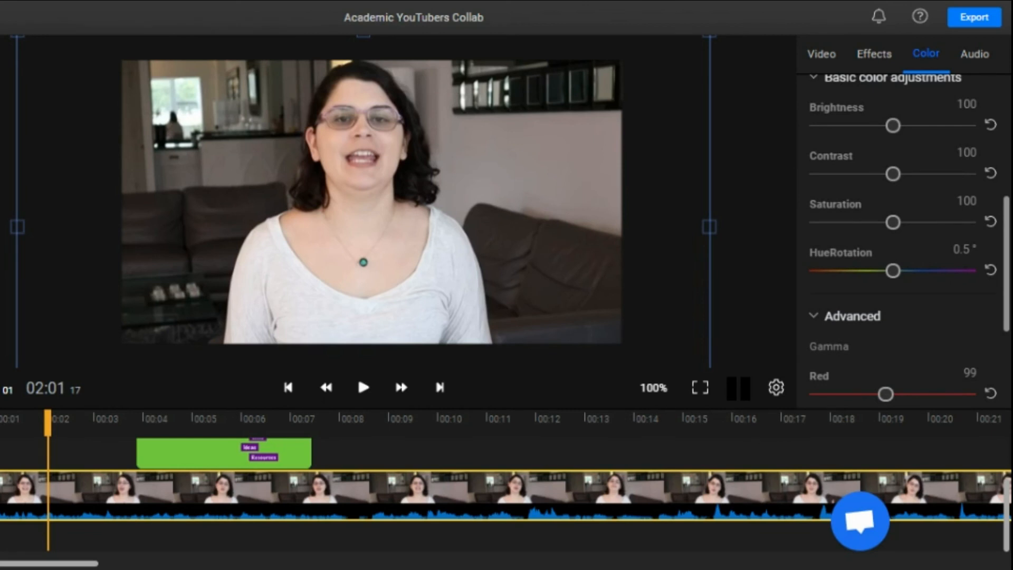
click(848, 319)
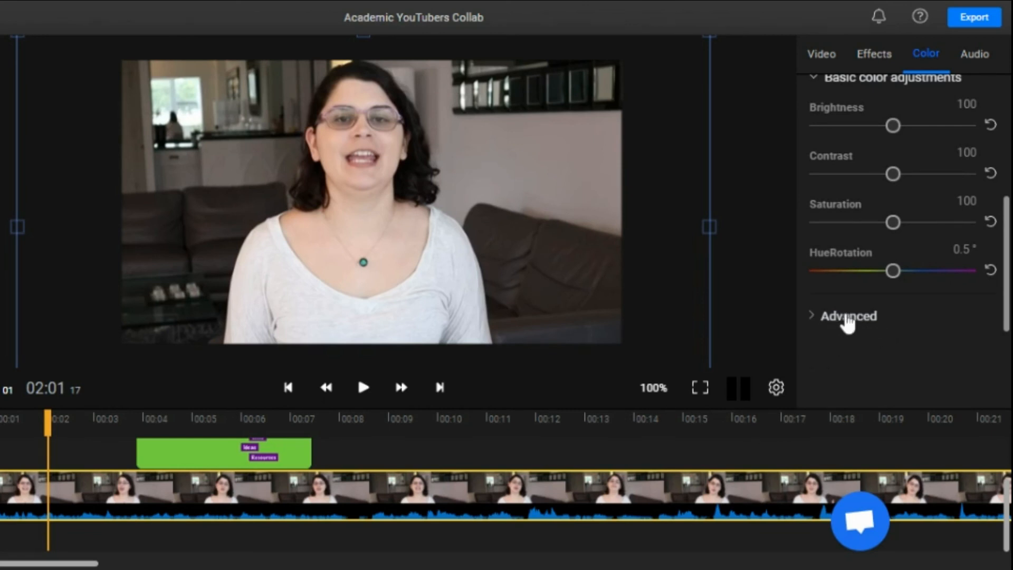
click(847, 319)
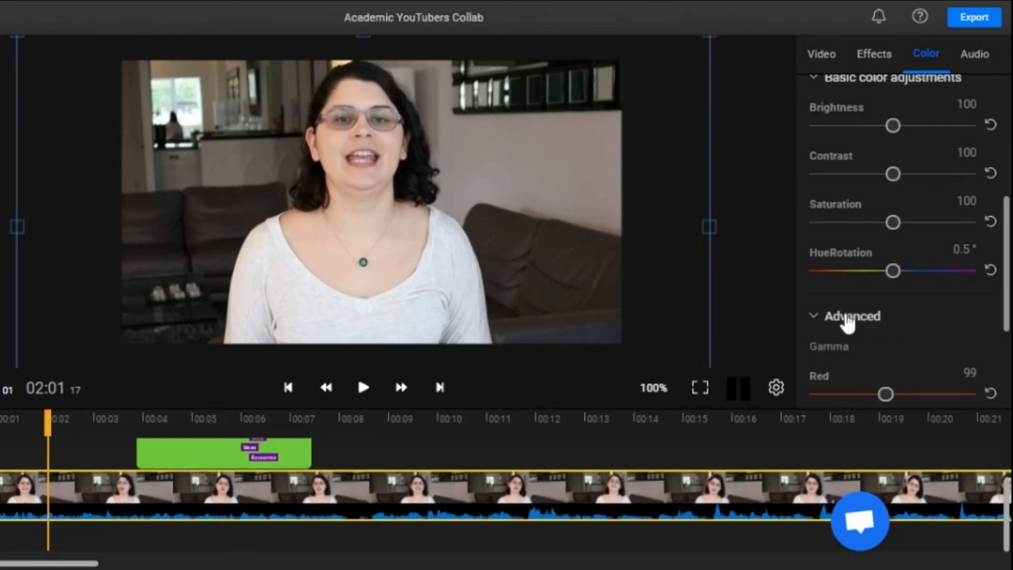
scroll(848, 323, up, 3)
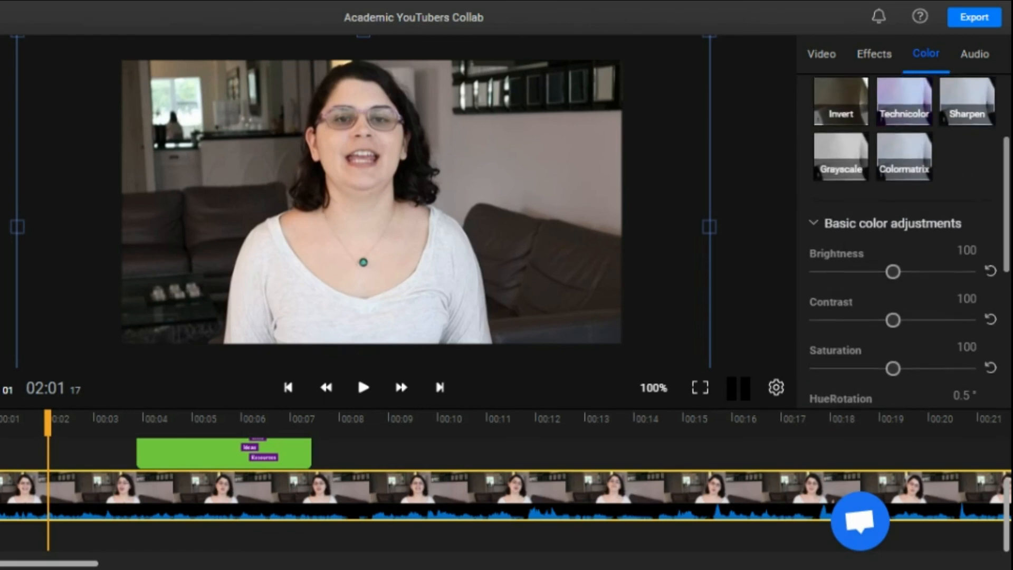
scroll(848, 323, up, 5)
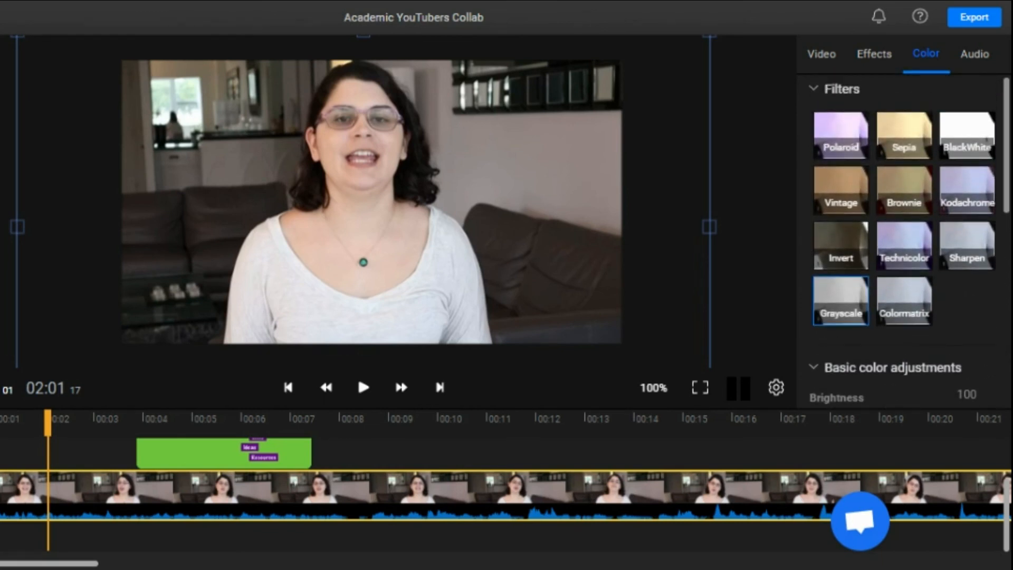
scroll(848, 323, up, 1)
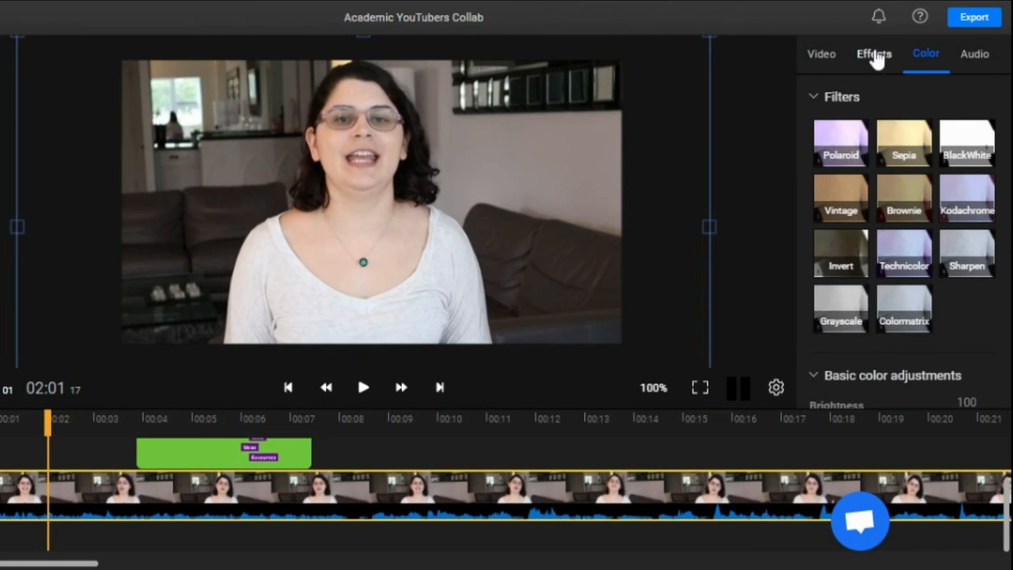
Step: Set the vignette effect of the main video clip to 35
click(875, 55)
scroll(844, 317, down, 2)
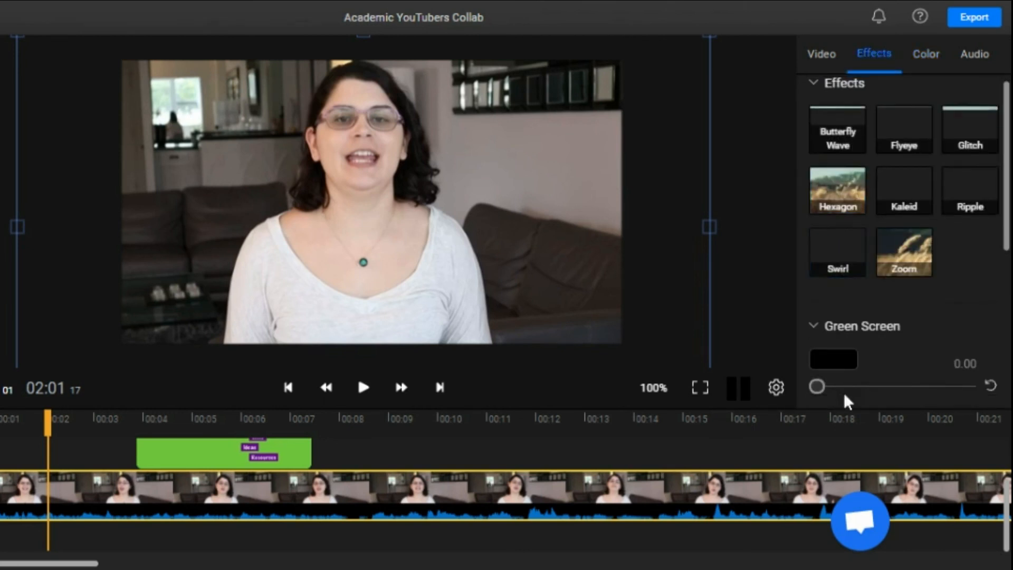
scroll(846, 367, down, 4)
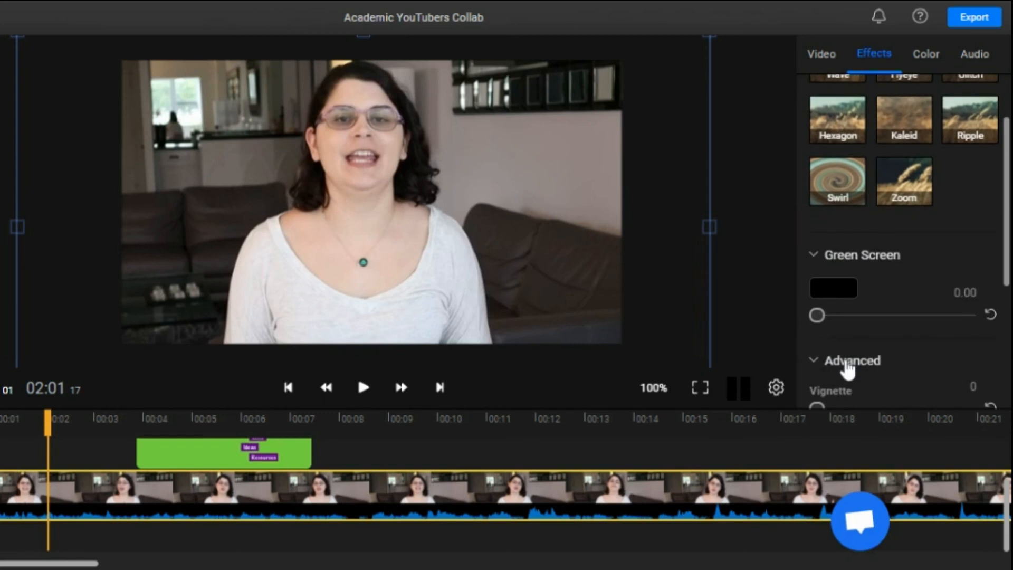
scroll(897, 263, down, 4)
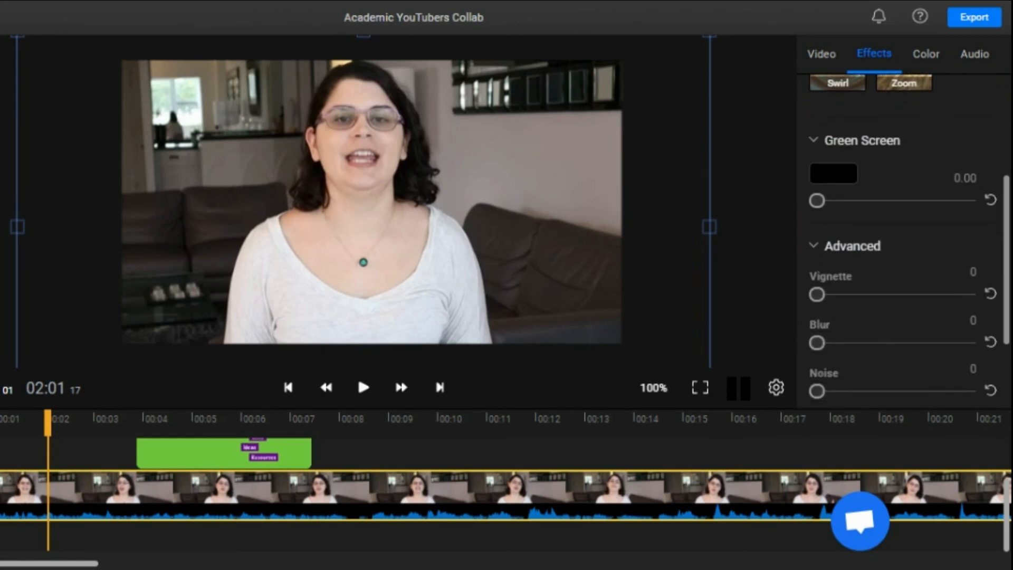
scroll(843, 239, down, 3)
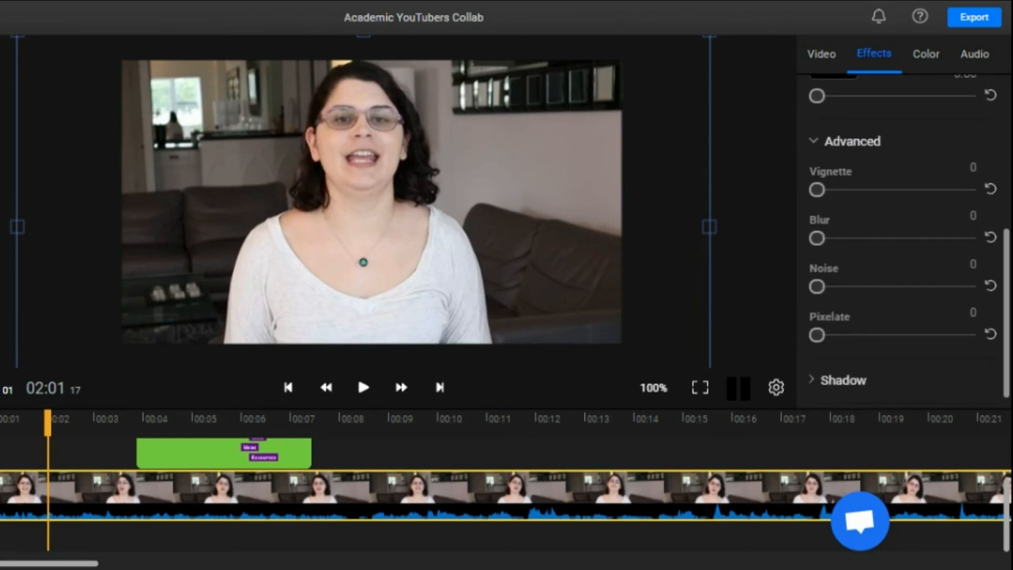
drag(819, 197, 859, 207)
mouse_move(859, 207)
mouse_down()
mouse_move(968, 209)
mouse_move(911, 215)
mouse_move(947, 207)
mouse_move(869, 205)
mouse_up()
Step: Test the blur effect, leaving it at 0, and raise the clip's noise to about 12169
drag(823, 247, 771, 246)
mouse_move(824, 296)
mouse_down()
mouse_move(864, 294)
mouse_move(859, 305)
mouse_move(884, 295)
mouse_move(839, 302)
mouse_up()
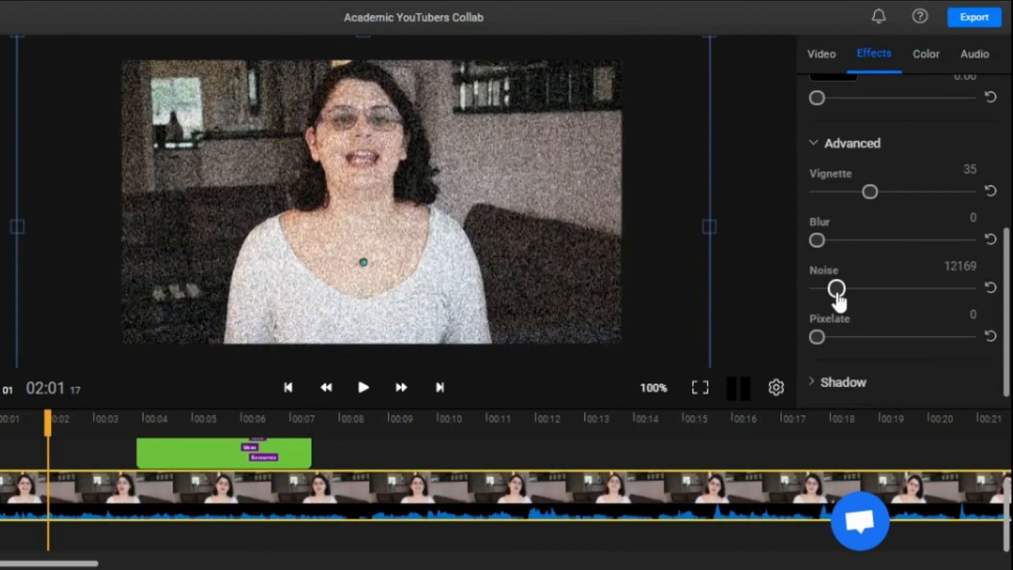